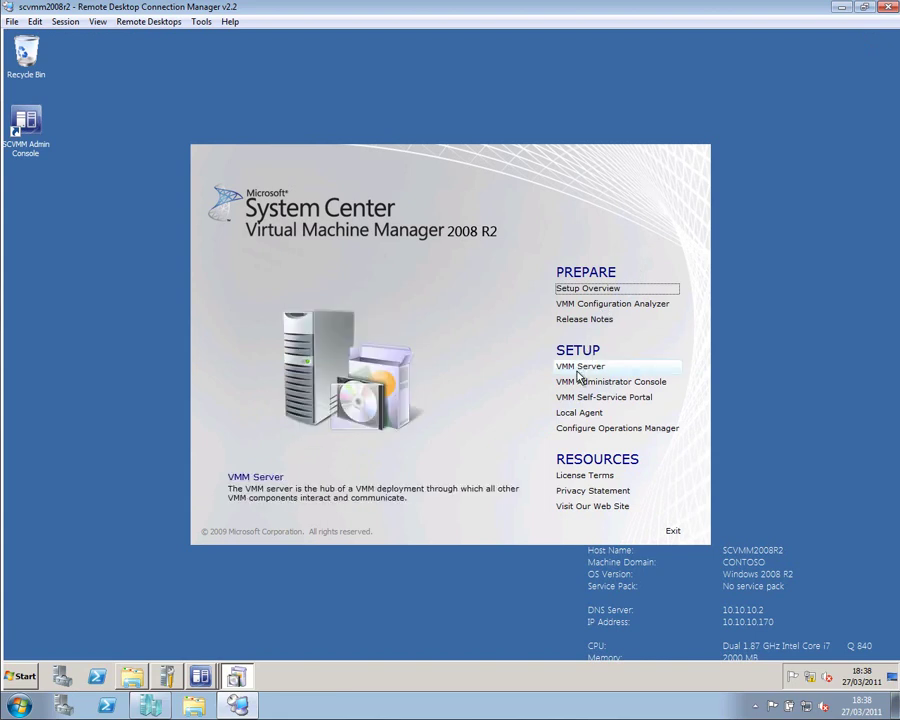
Start the VMM Server upgrade, accepting the license terms and using the logged-on credentials for the SQL Server database
left_click(577, 370)
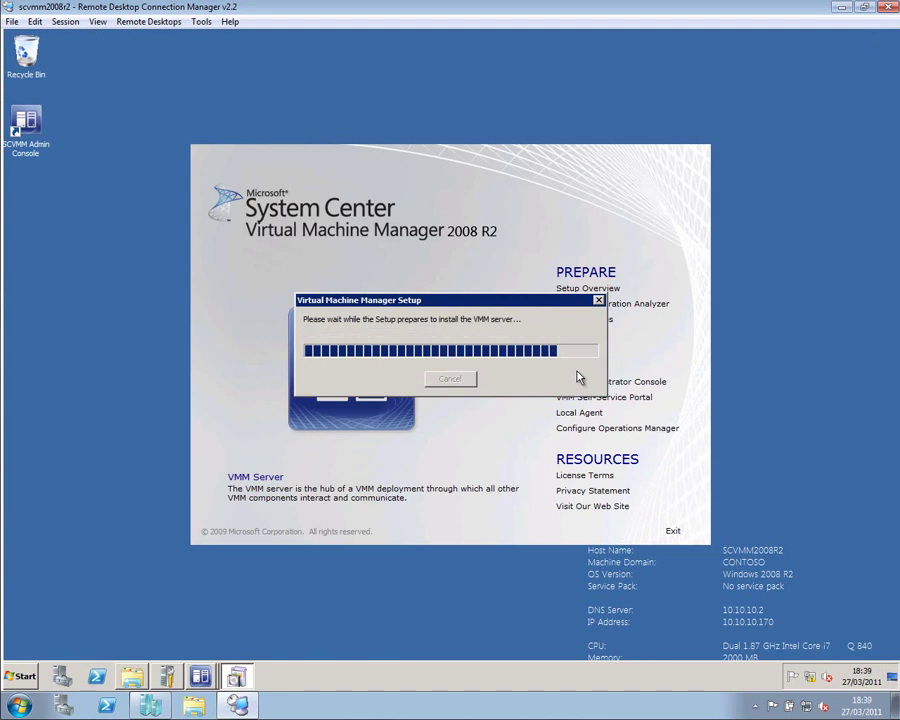
left_click(392, 506)
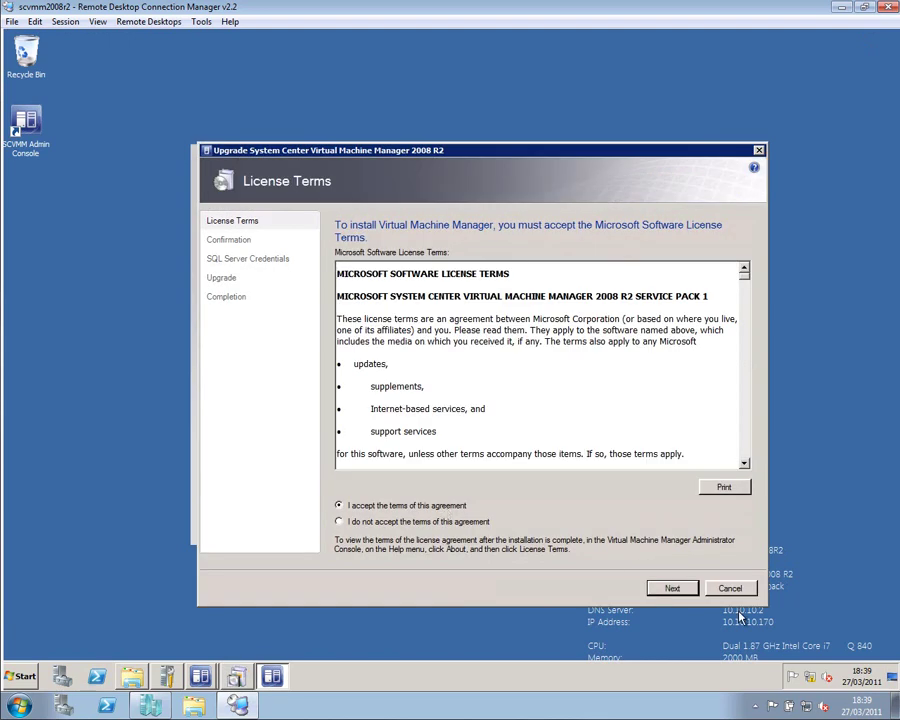
left_click(684, 590)
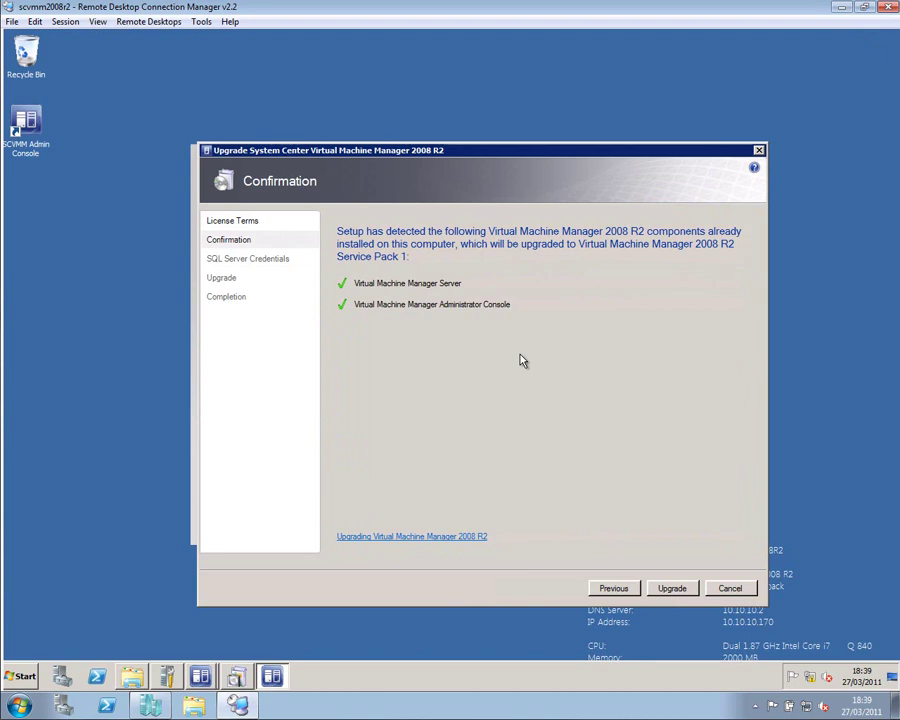
left_click(670, 588)
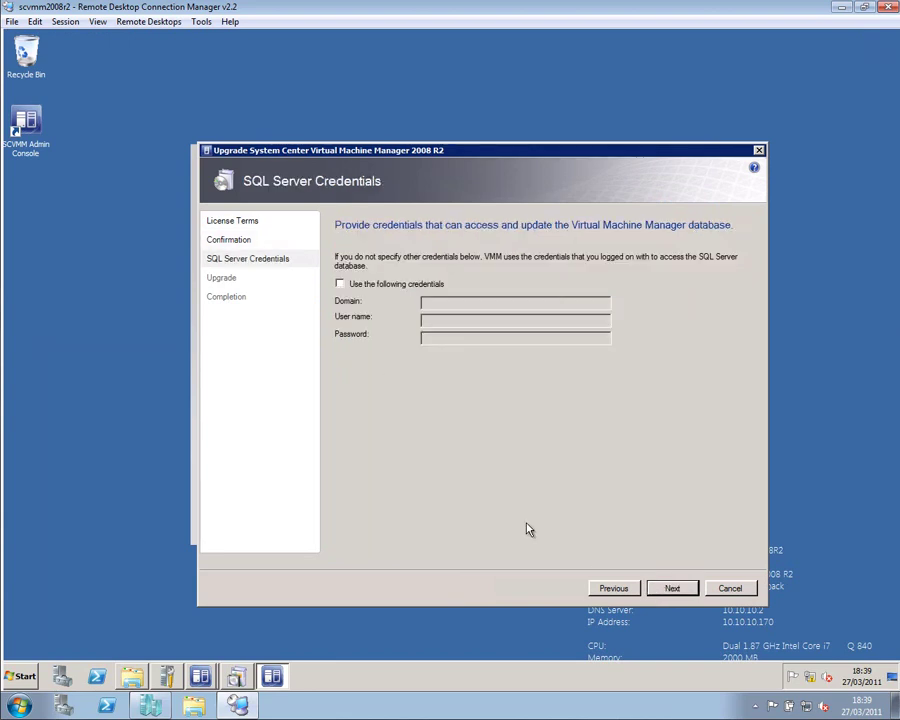
left_click(672, 589)
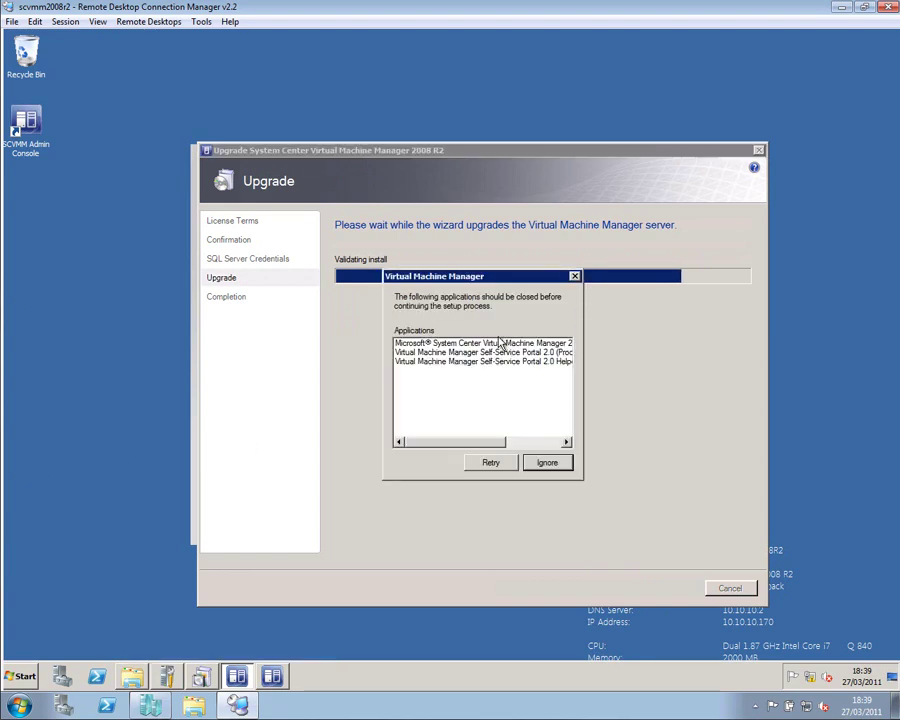
Close the running Virtual Machine Manager console that blocks the upgrade and retry the open-applications check
right_click(240, 678)
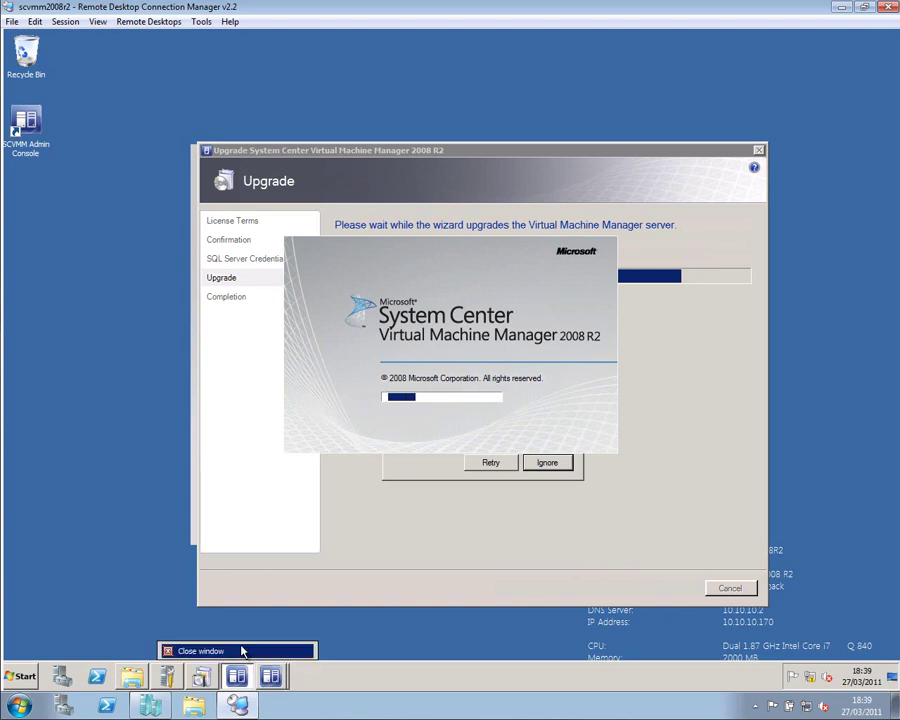
left_click(281, 682)
left_click(333, 646)
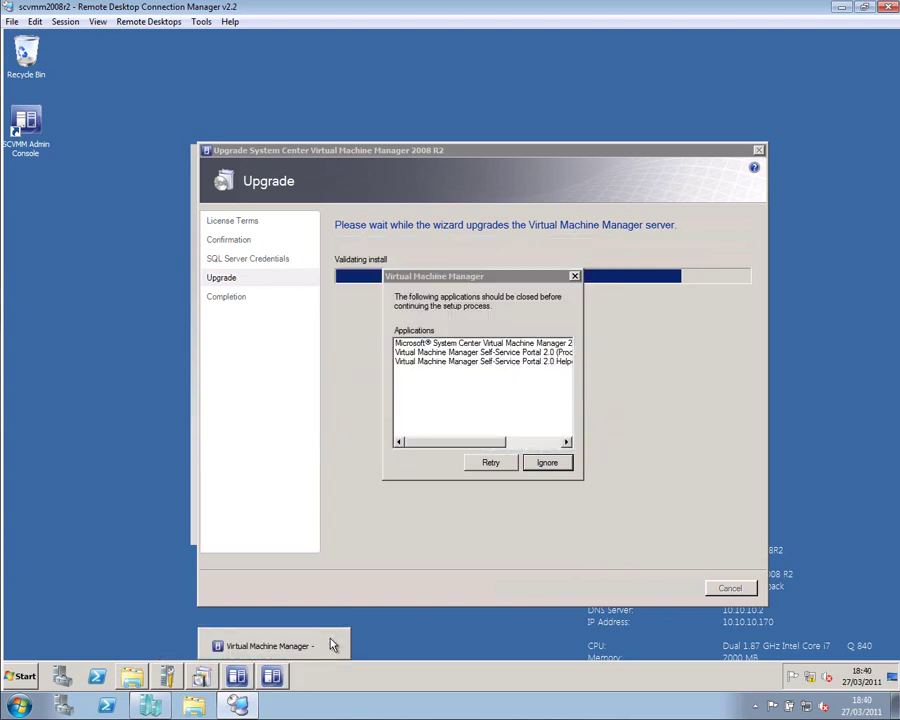
left_click(333, 640)
mouse_move(238, 678)
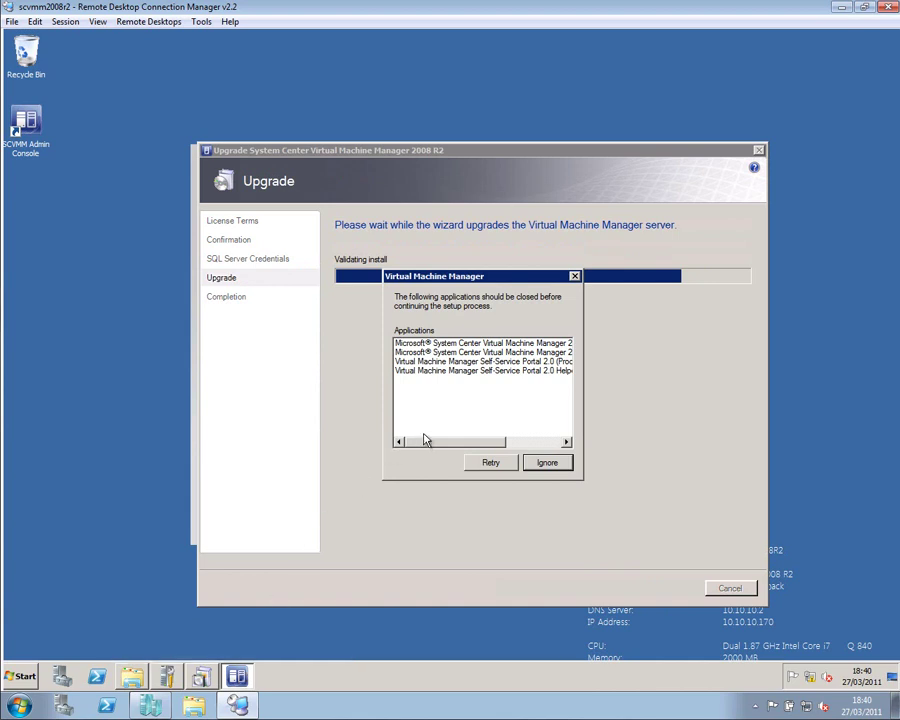
left_click(487, 464)
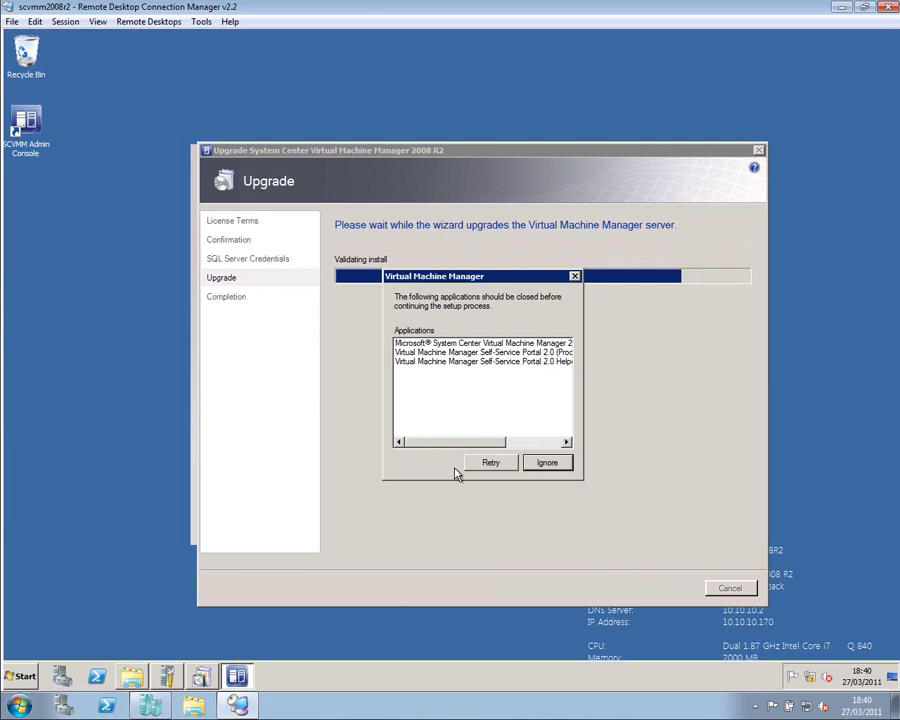
Ignore the remaining open applications for both the server and console upgrades, then finish the wizard and exit setup
left_click(547, 464)
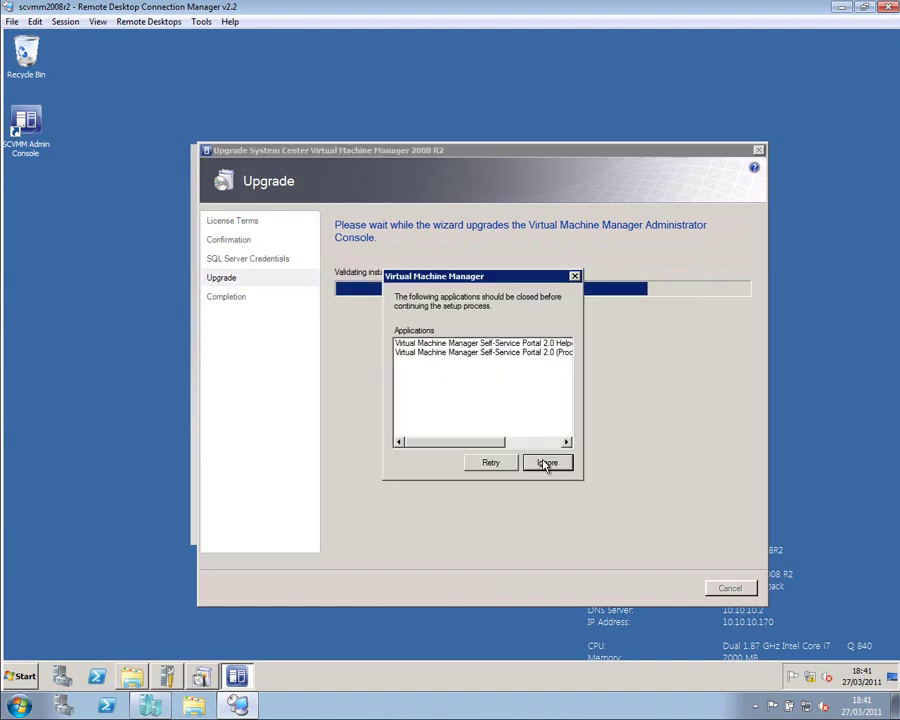
left_click(547, 464)
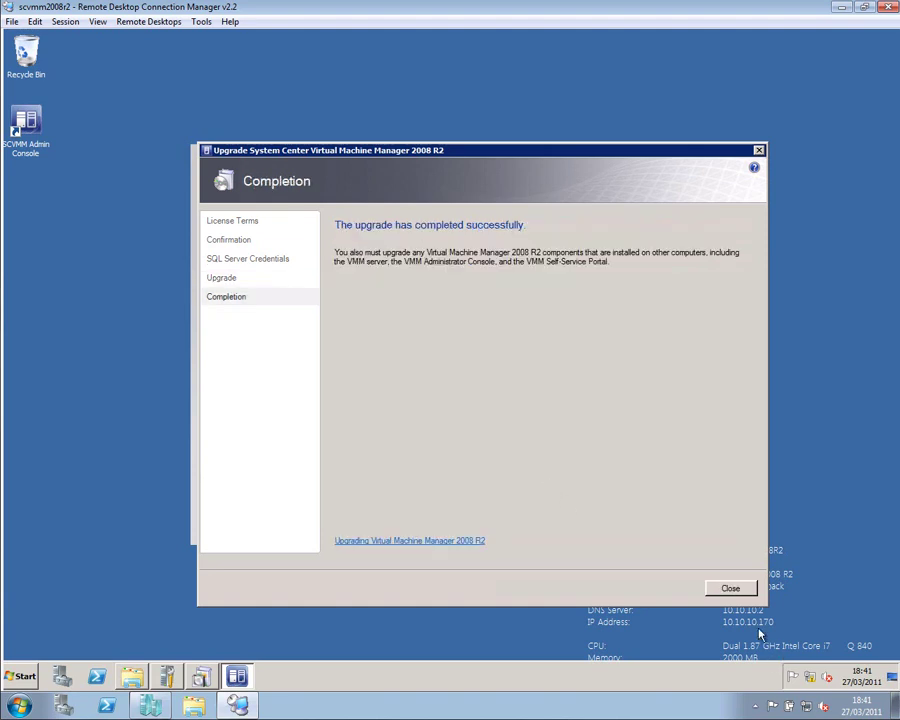
left_click(721, 589)
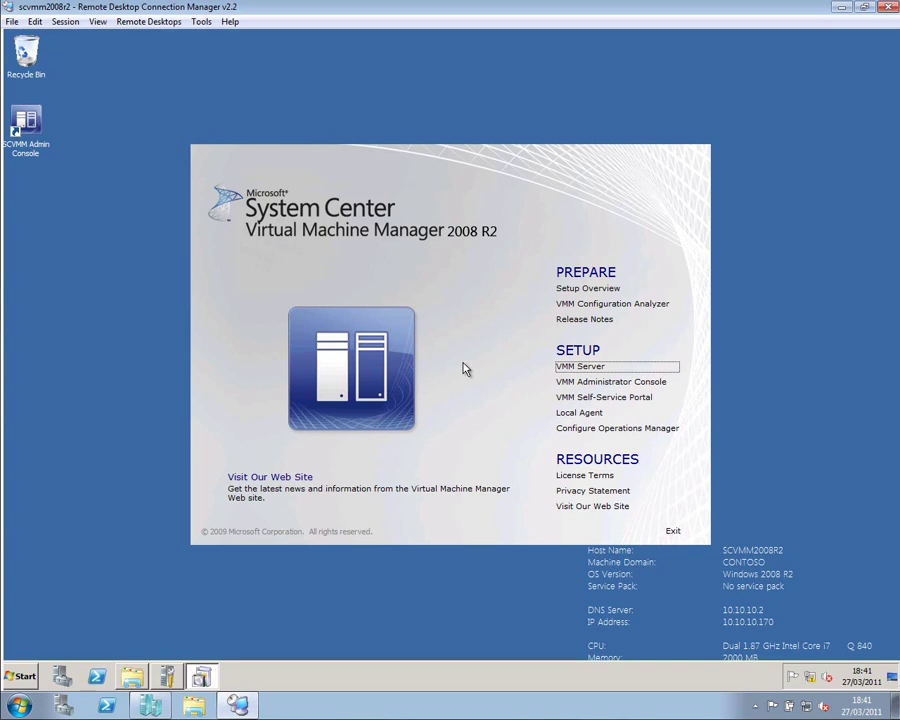
left_click(673, 530)
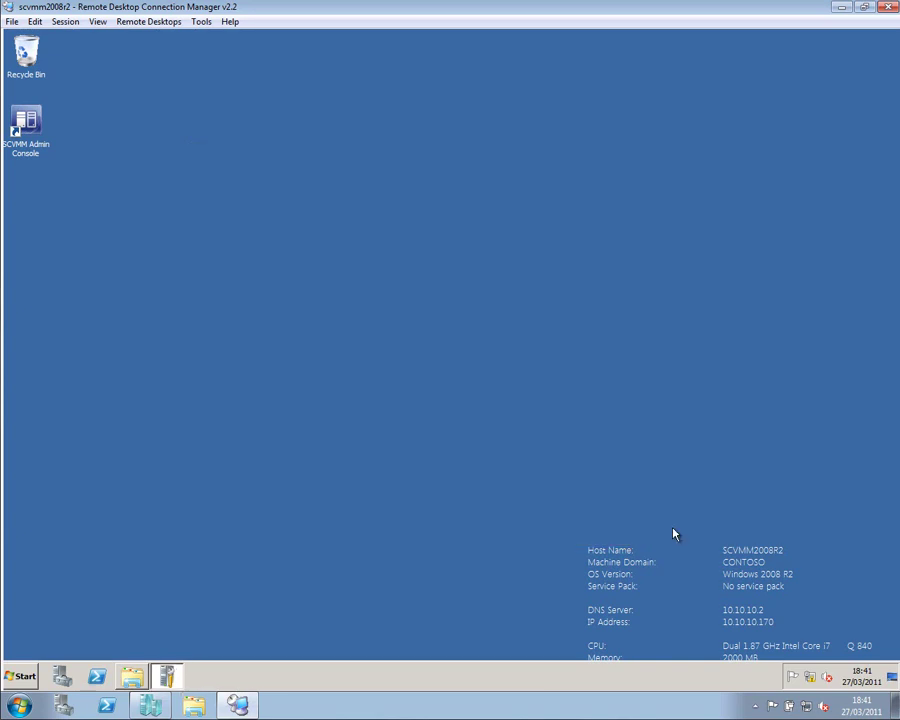
Launch the SCVMM Admin Console and check the installed version in its About information
left_click(34, 132)
double_click(34, 132)
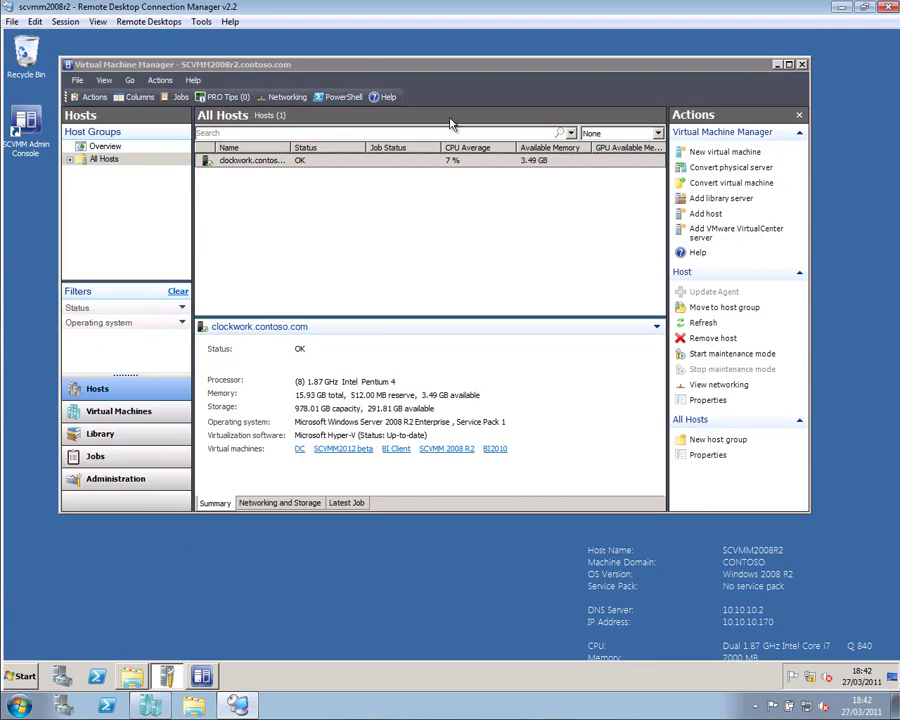
left_click(193, 80)
left_click(214, 115)
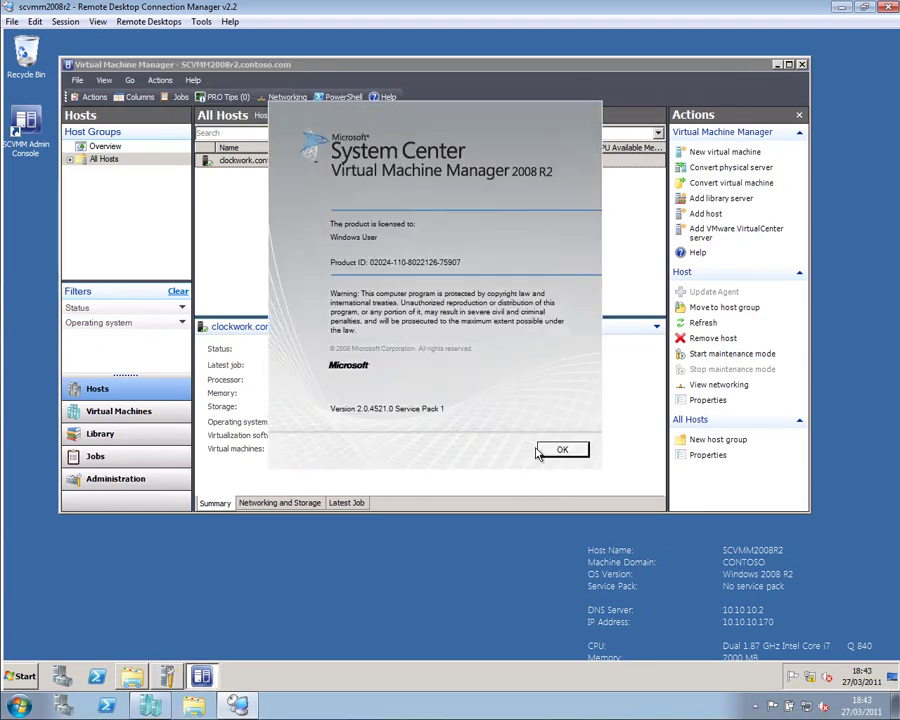
left_click(578, 451)
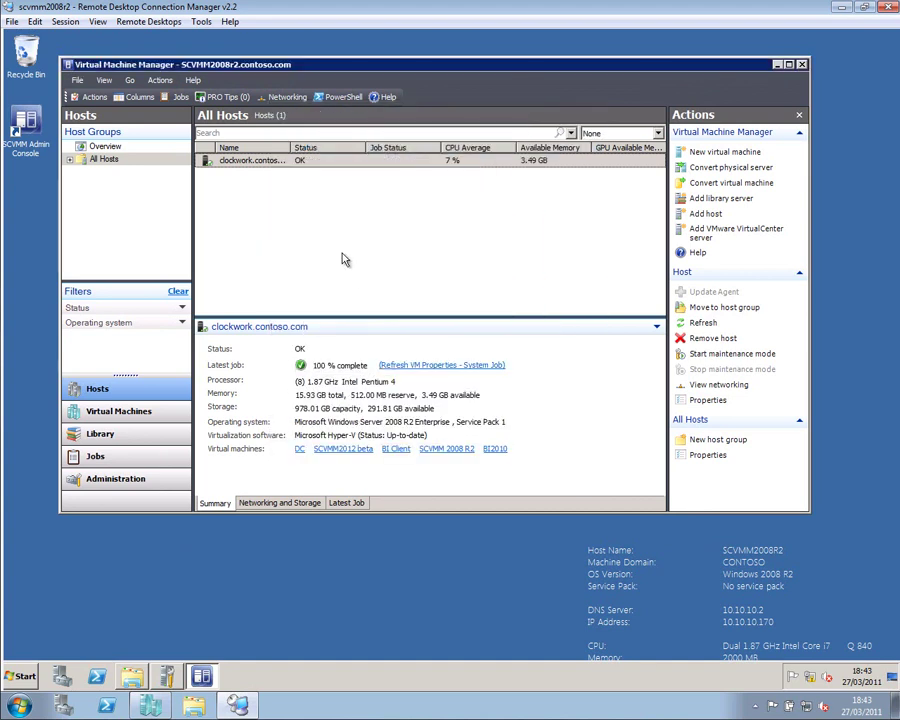
Examine the static and dynamic memory settings in the DC virtual machine's hardware configuration
left_click(145, 415)
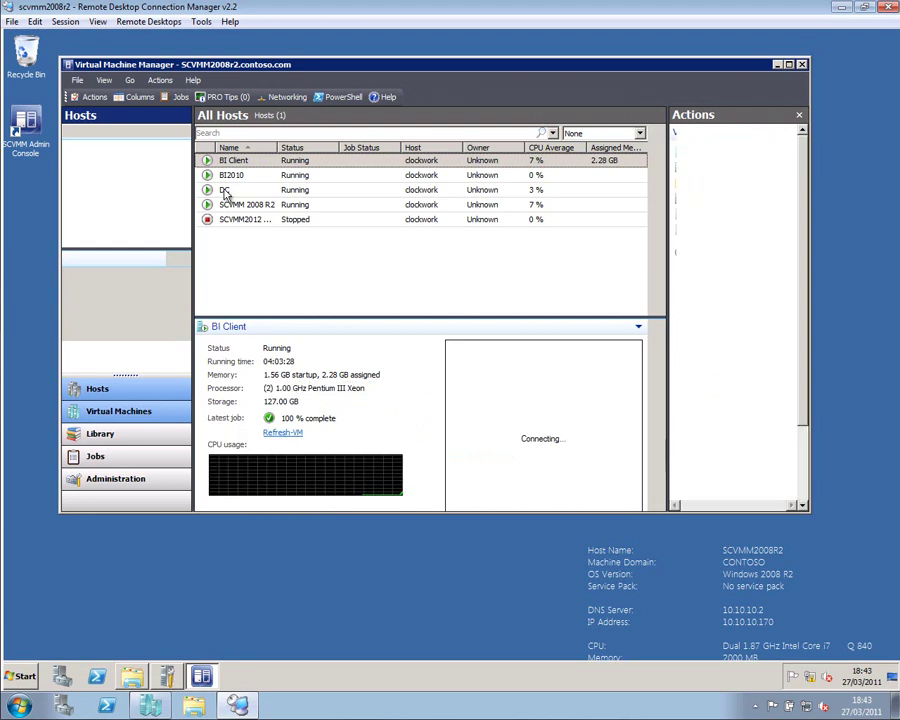
left_click(230, 193)
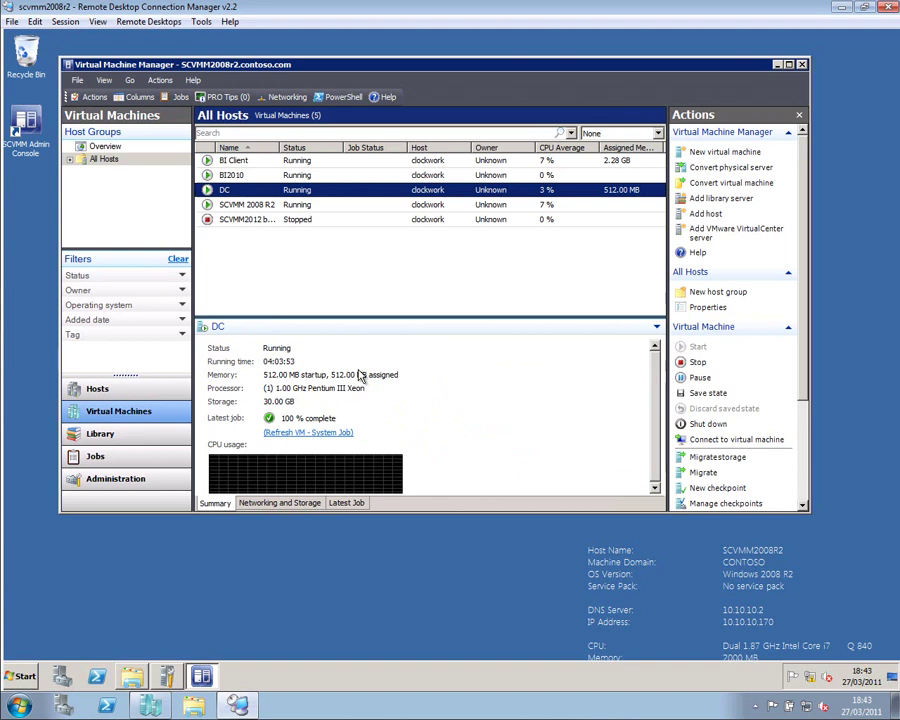
right_click(332, 190)
left_click(372, 500)
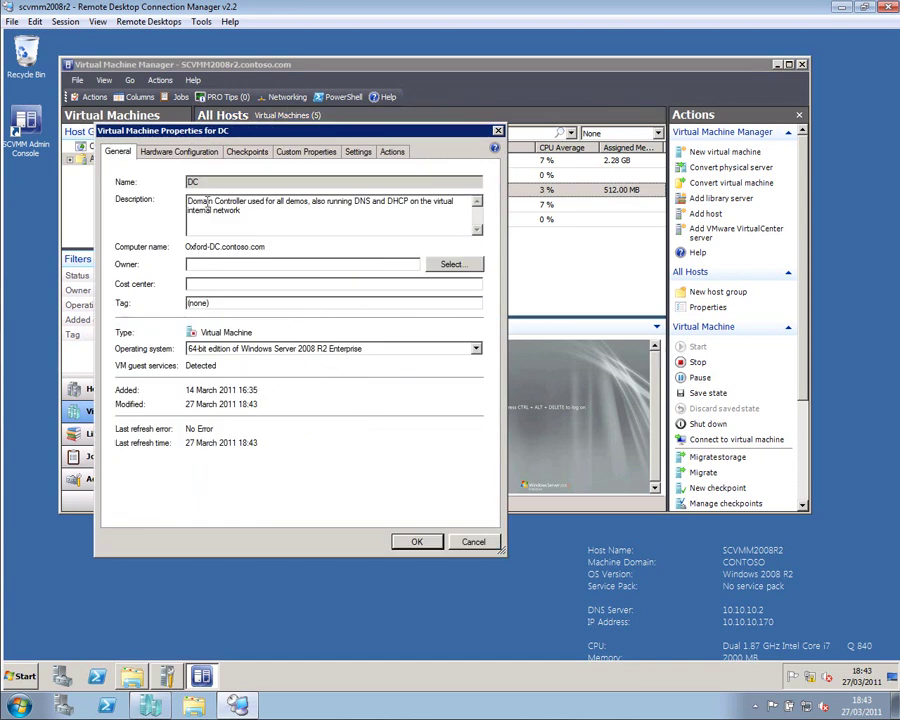
left_click(173, 157)
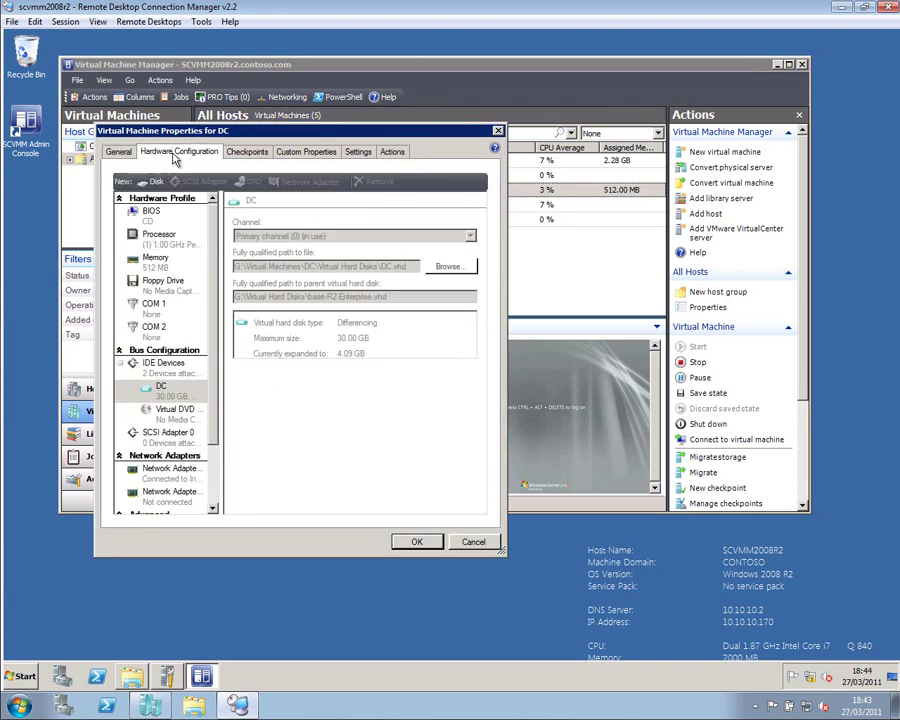
left_click(152, 265)
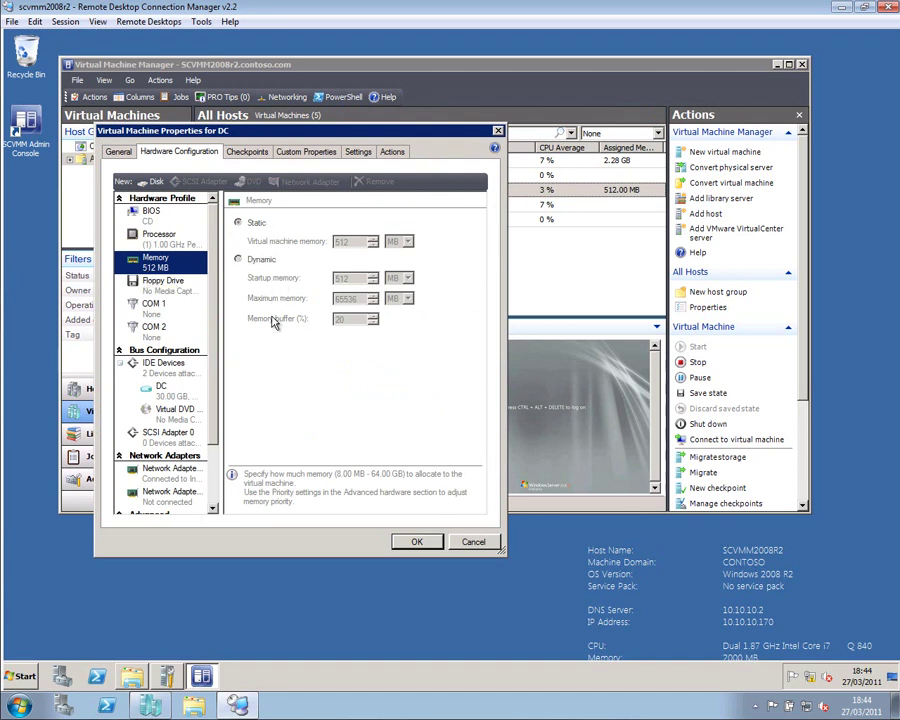
left_click(417, 542)
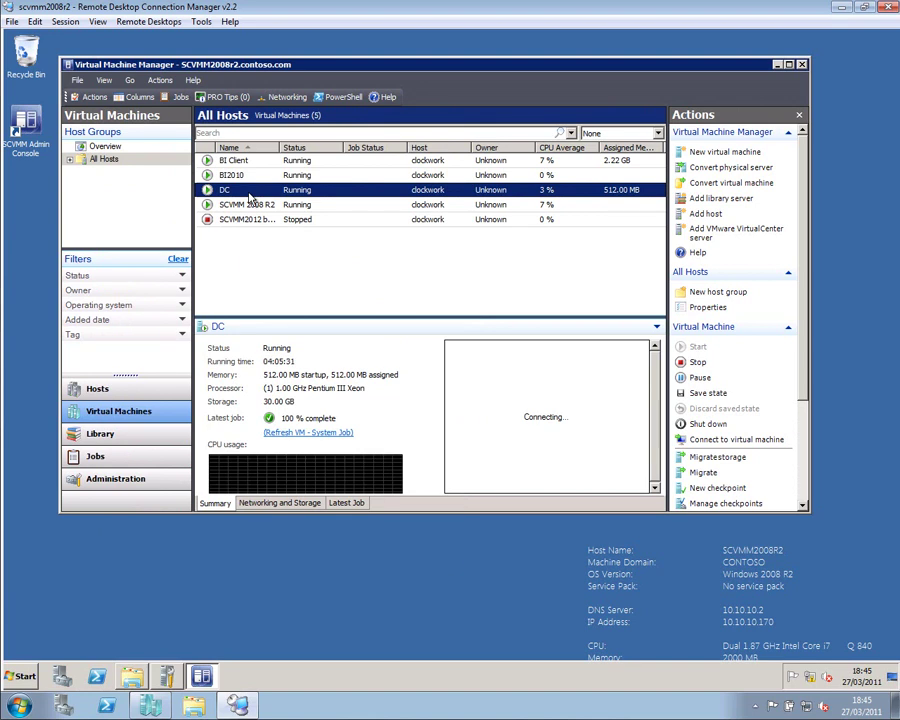
Open the hardware configuration of the Basic Server template in the library
left_click(108, 437)
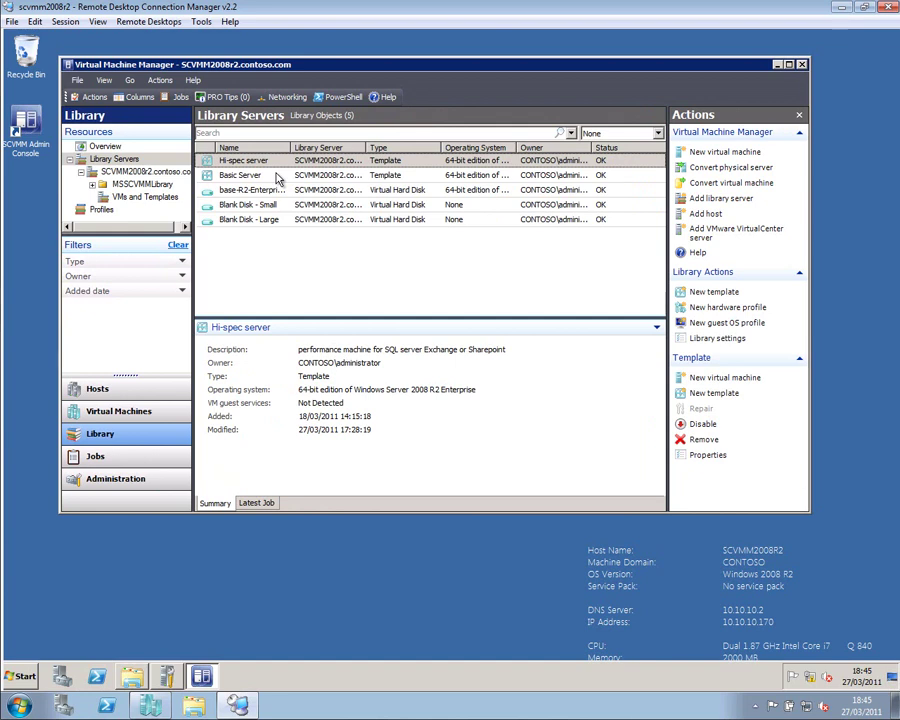
left_click(279, 179)
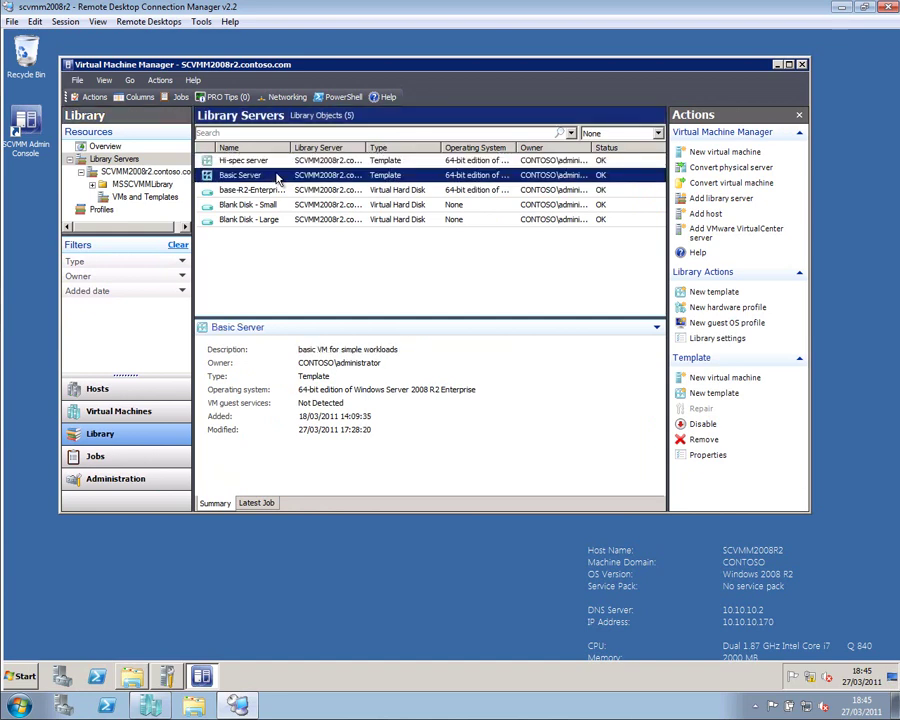
right_click(277, 176)
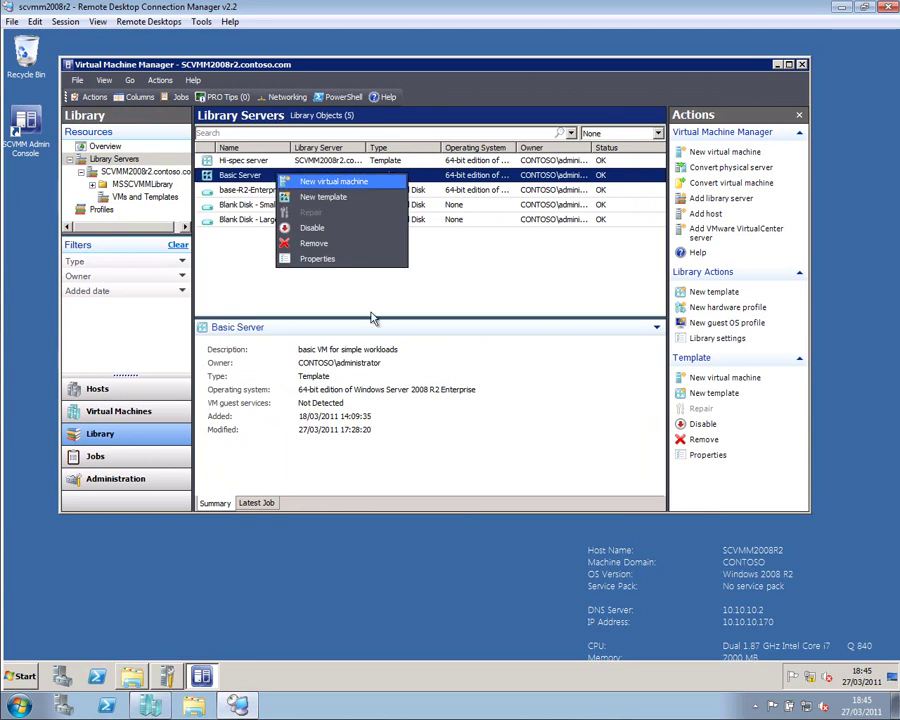
left_click(332, 260)
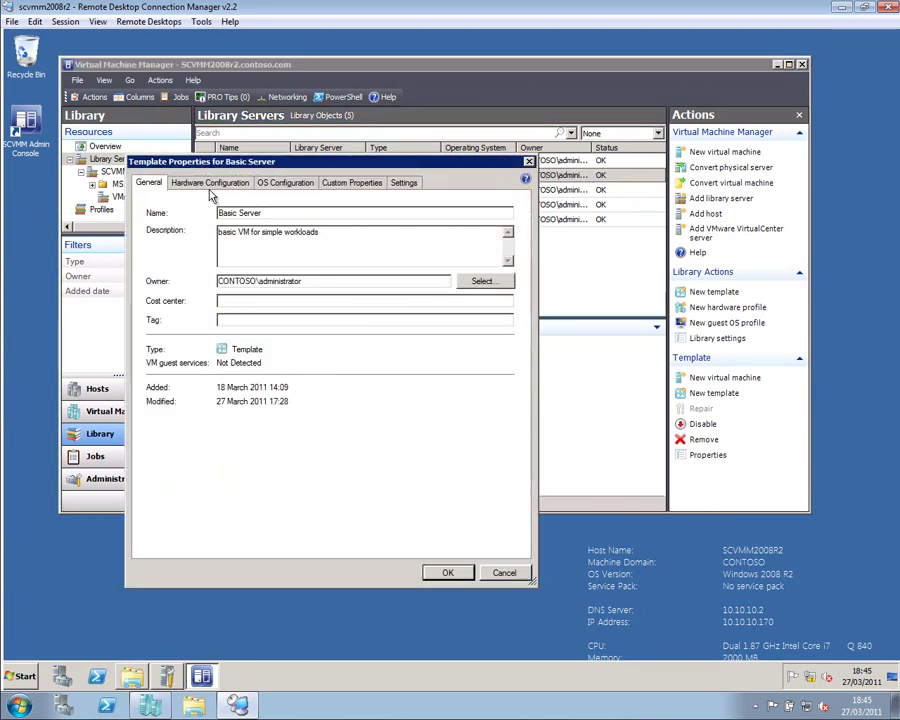
left_click(212, 185)
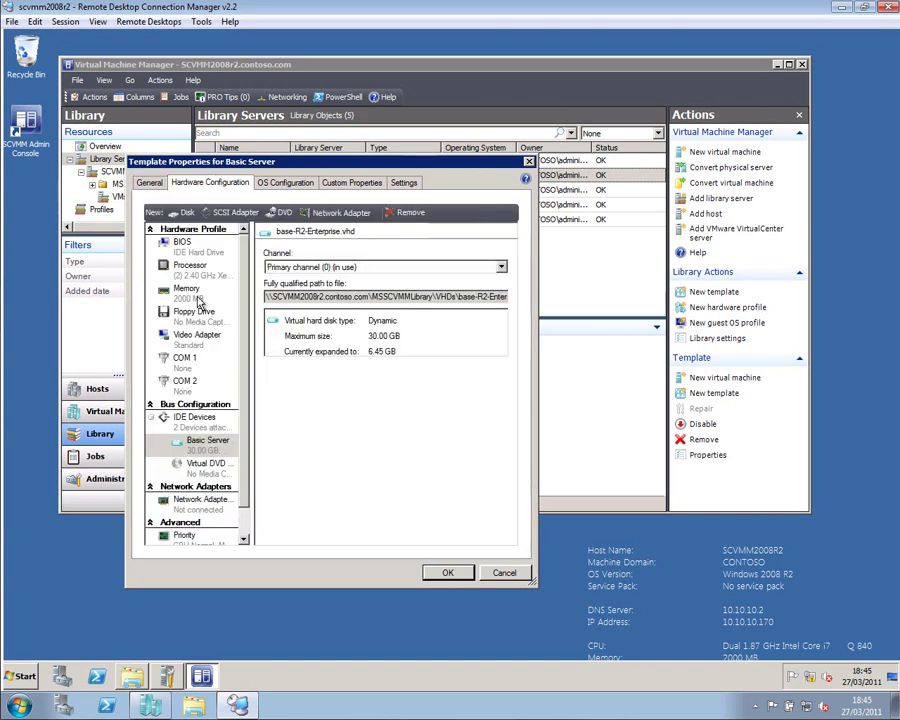
Switch the Basic Server template to dynamic memory with 1500 MB startup and 6000 MB maximum, and save it
left_click(184, 292)
left_click(269, 291)
double_click(376, 309)
type("1")
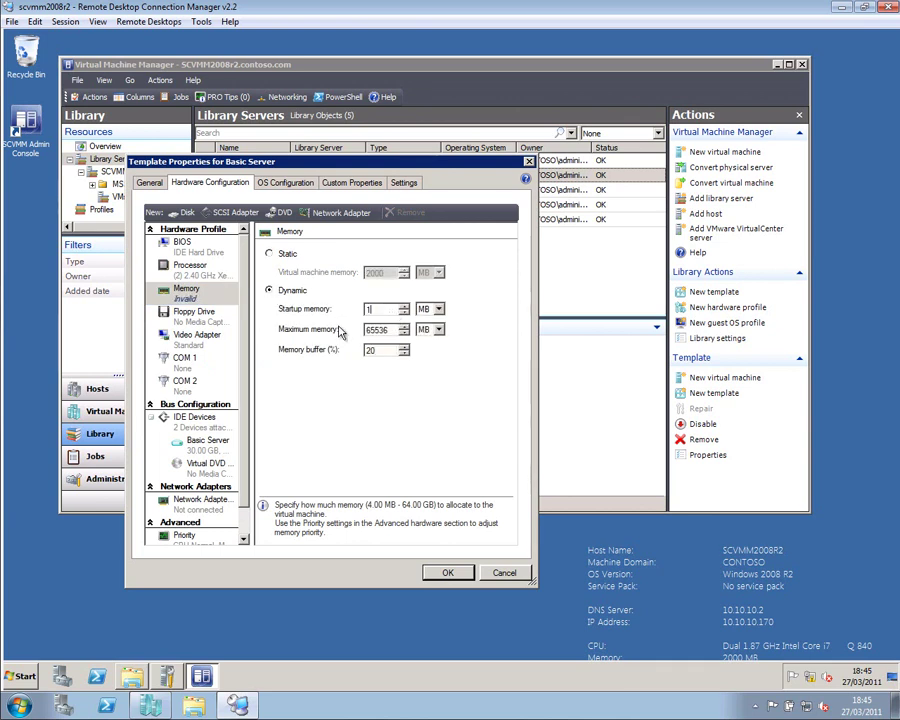
type("500")
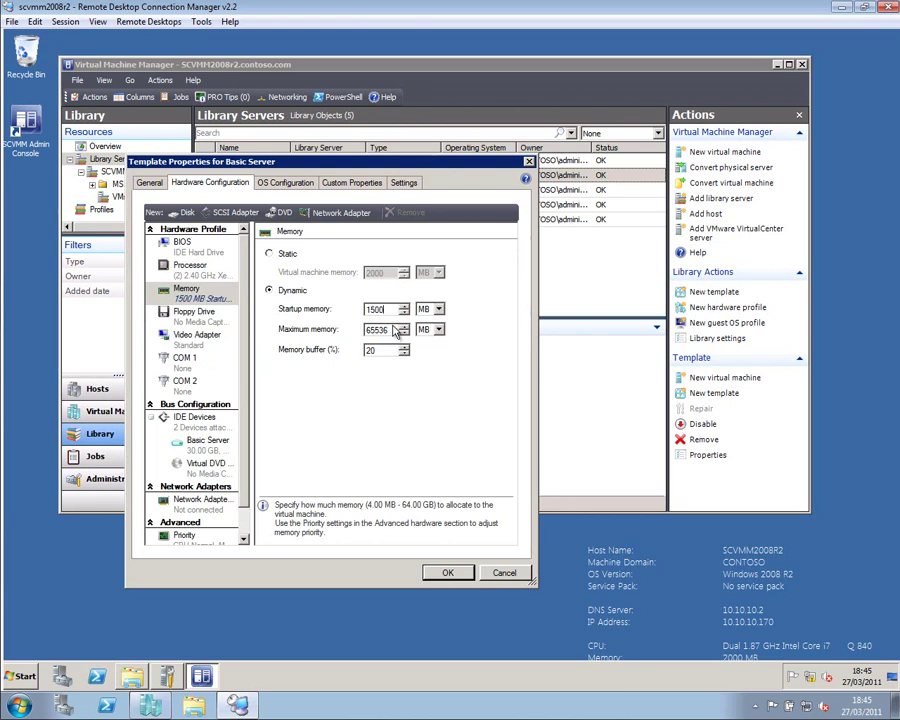
type("6000")
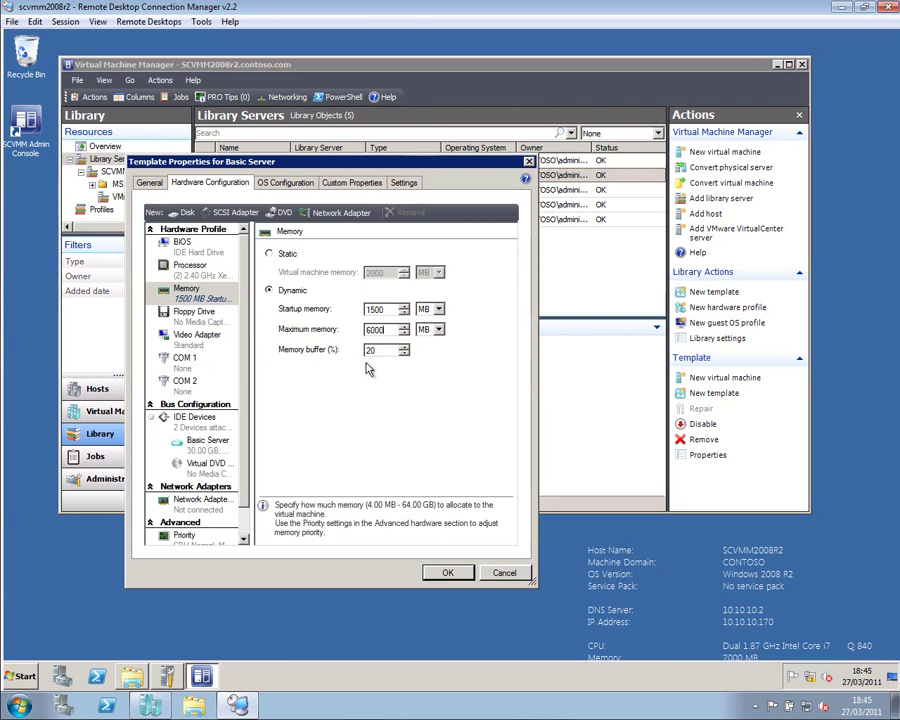
left_click(447, 575)
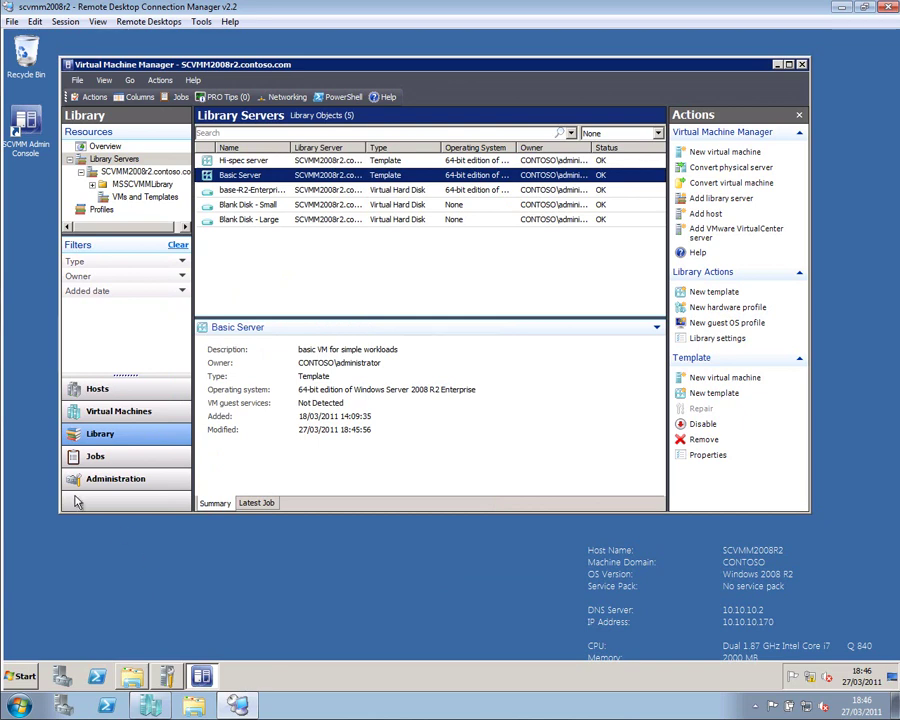
Switch to the BI Client remote session and open the form for creating a virtual machine in the self-service portal
mouse_move(2, 105)
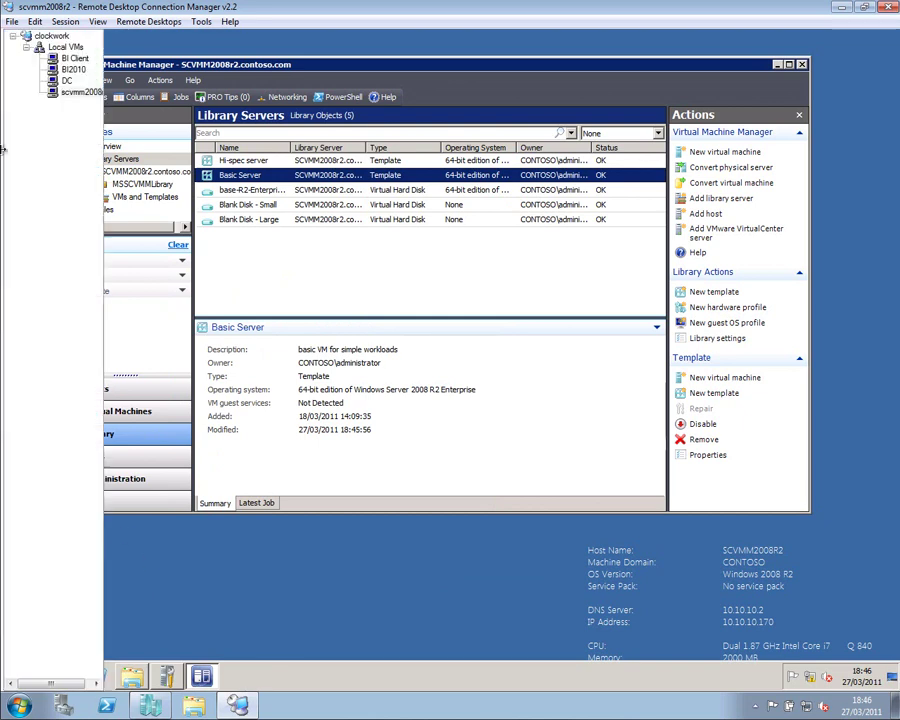
left_click(66, 60)
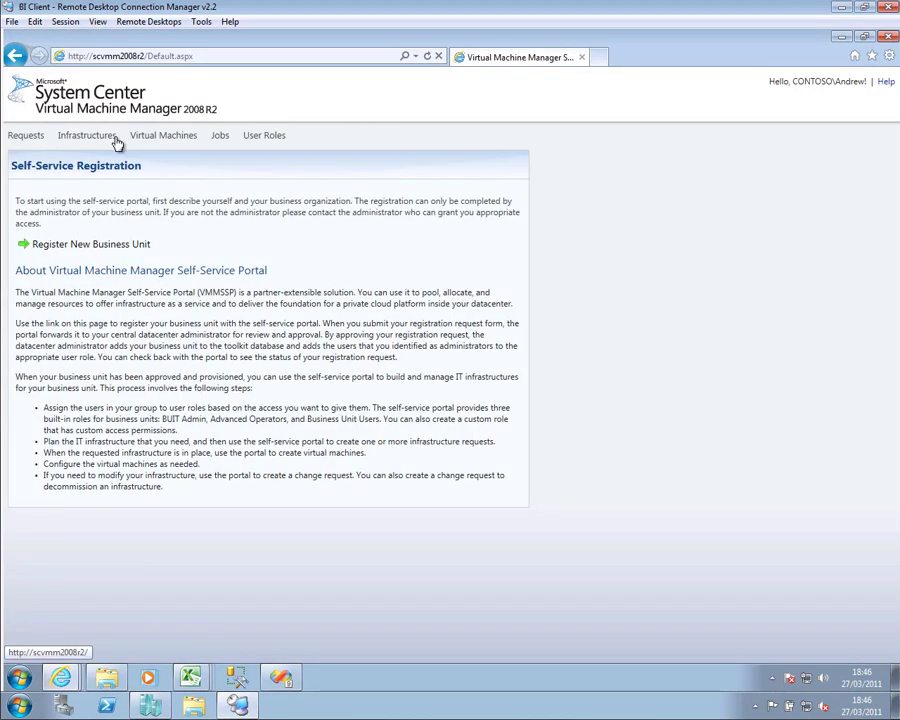
left_click(161, 141)
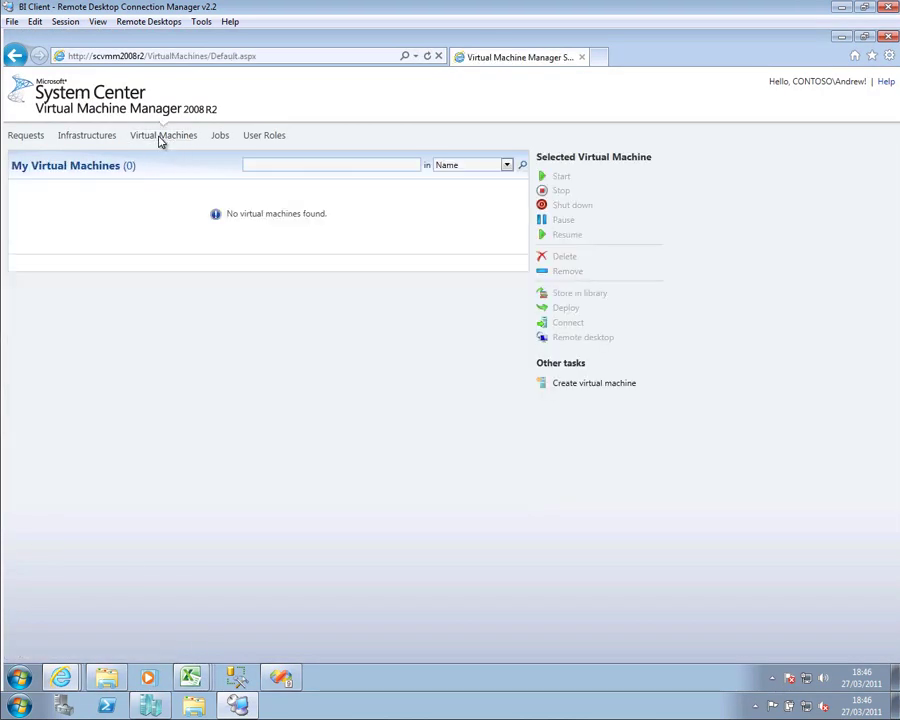
left_click(585, 385)
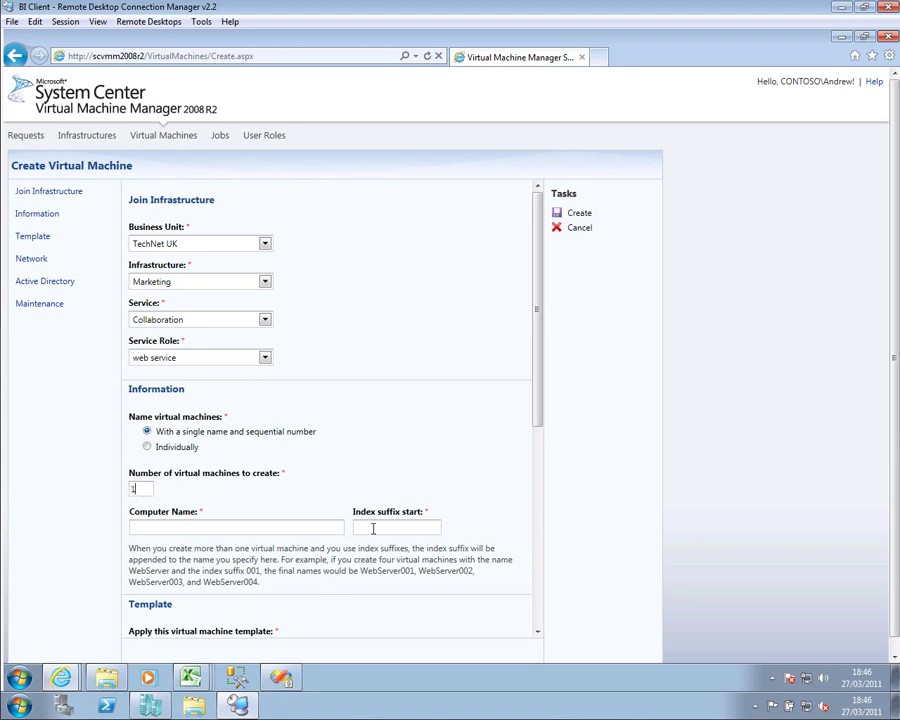
Complete the form for one virtual machine named UKTN2, with the index suffix starting at 2, and create it
type("2")
left_click(580, 216)
Switch to the scvmm2008r2 remote session and check the Create virtual machine job for UKTN2 in the jobs list
mouse_move(5, 65)
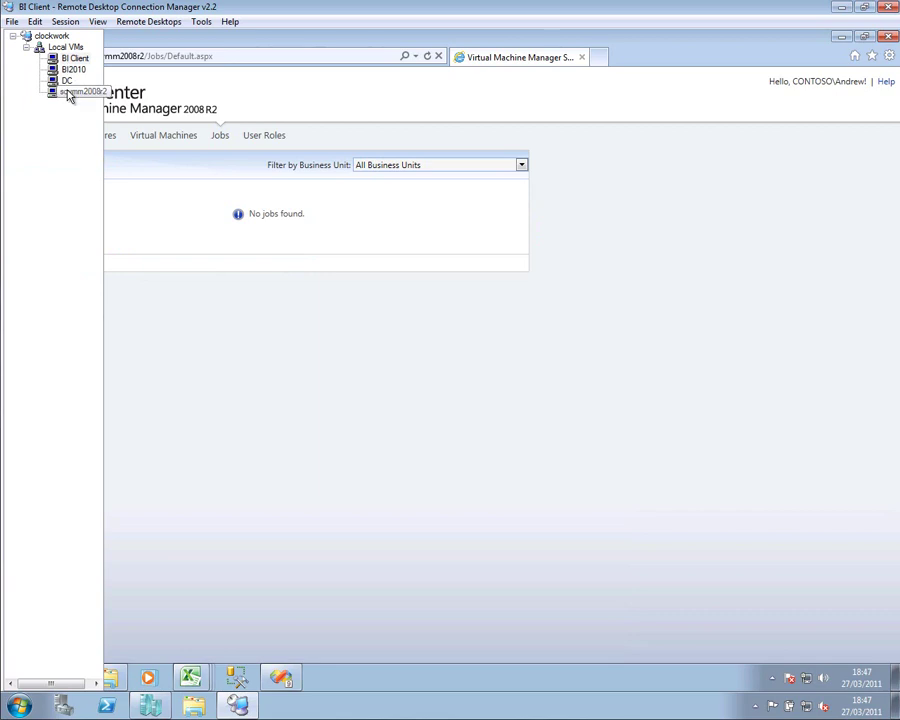
left_click(68, 93)
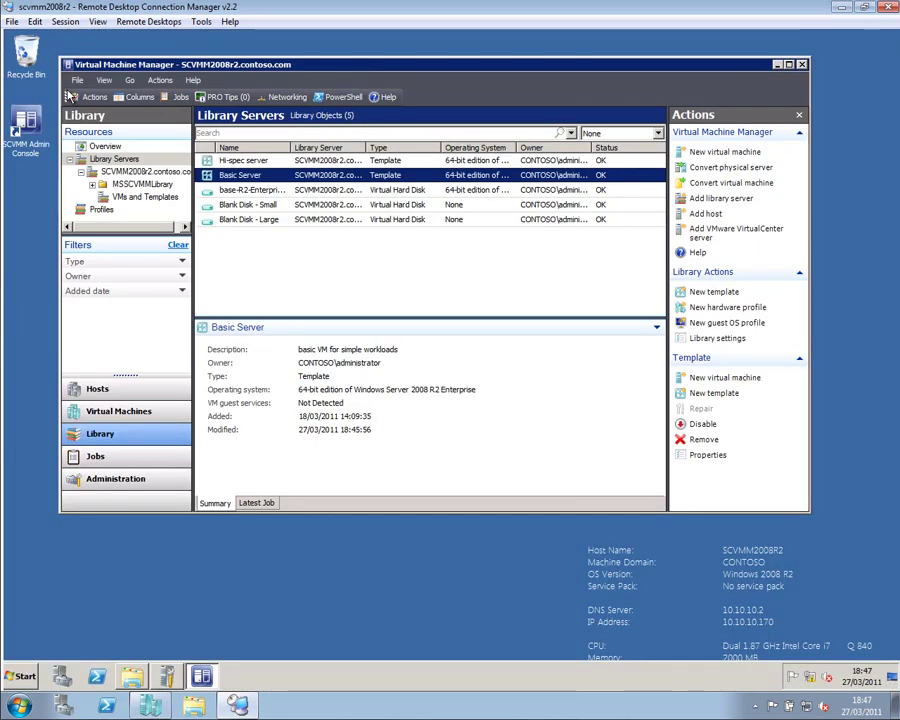
left_click(105, 456)
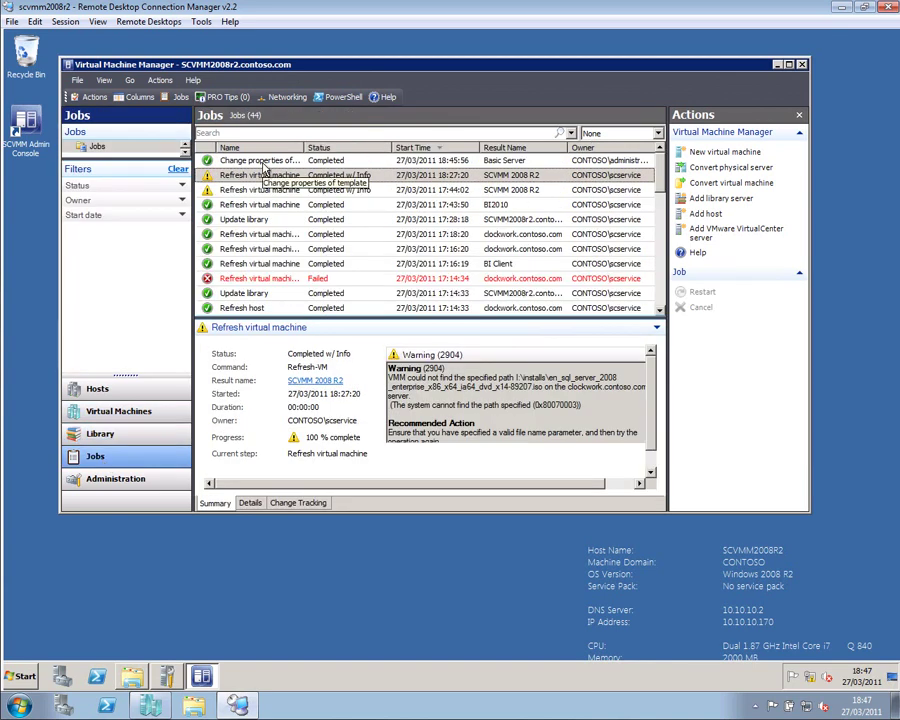
left_click(265, 161)
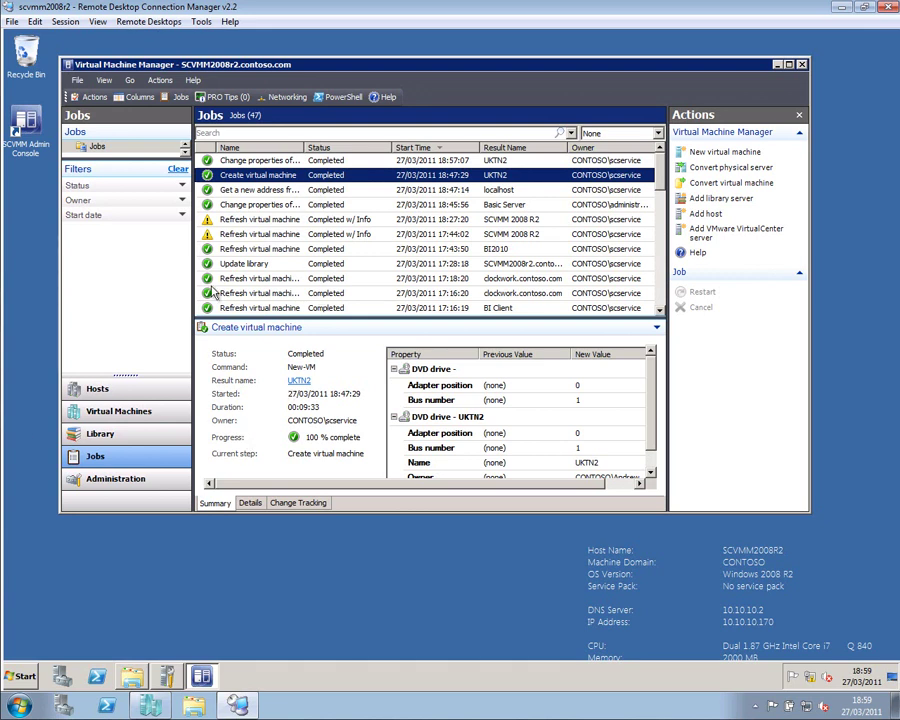
Display the summary of the UKTN2 virtual machine to check its status and memory
left_click(130, 413)
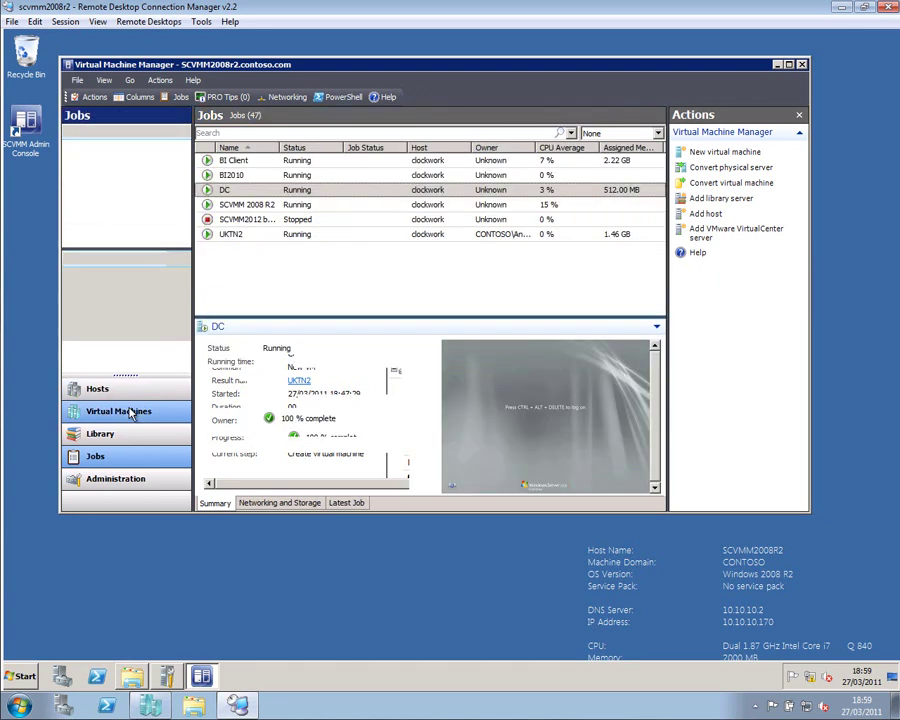
left_click(252, 238)
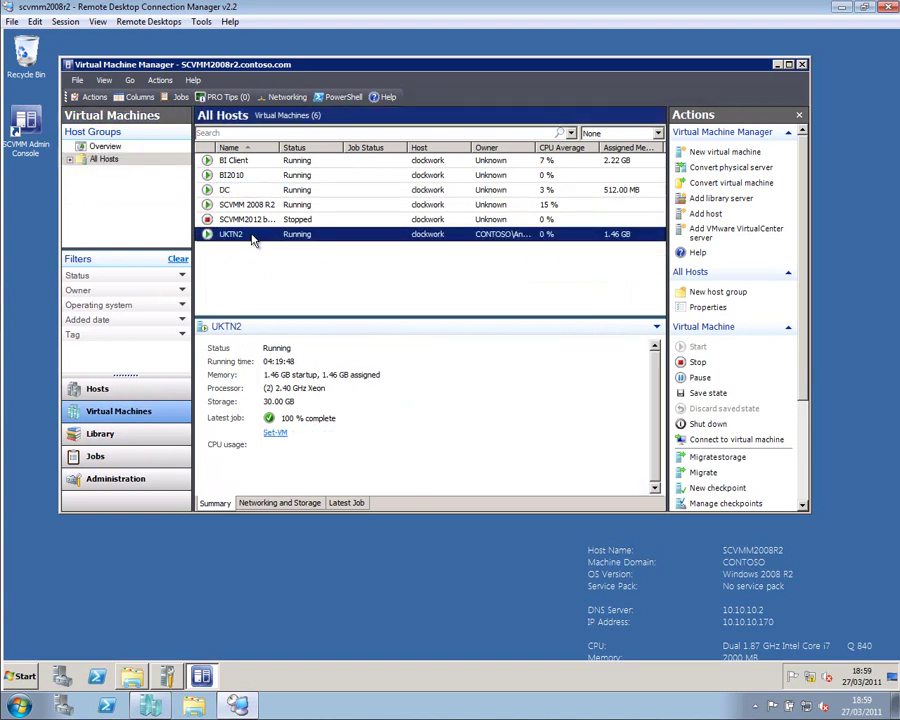